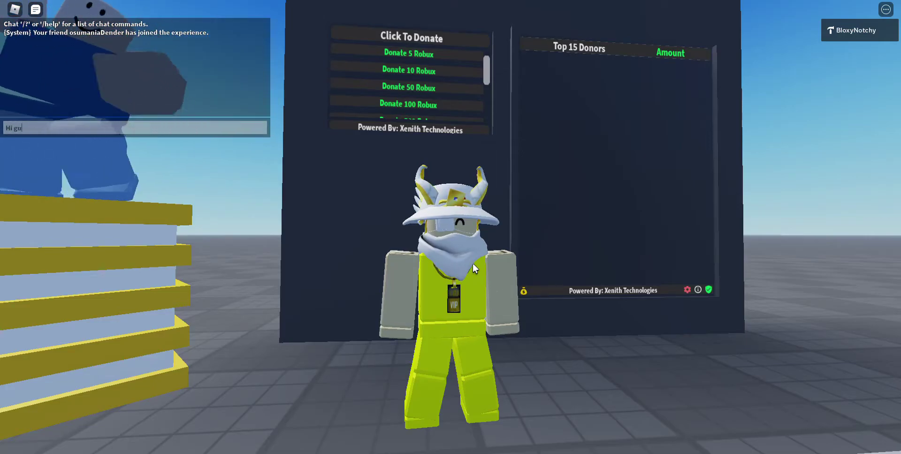
Step: Post the opening chat greetings 'Hi guys' and 'It's ya boi' with the avatar's name
{"action": "key", "text": "Escape"}
{"action": "type", "text": "It's"}
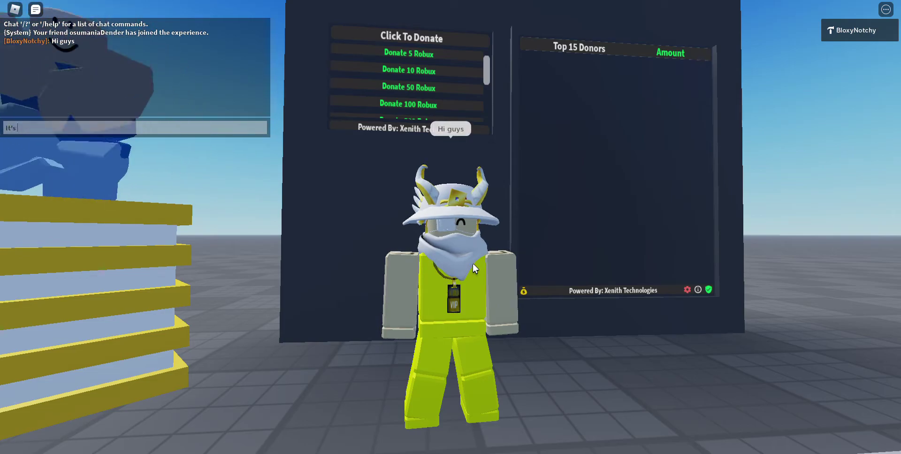
{"action": "type", "text": "ya boi"}
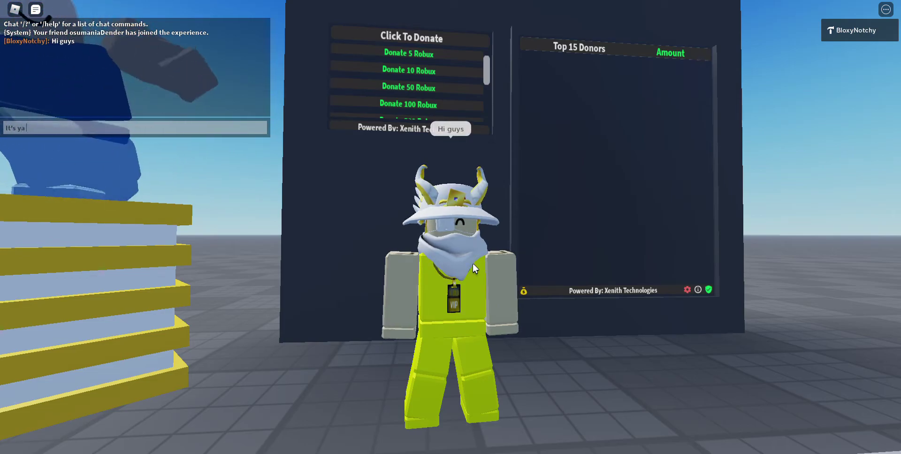
{"action": "type", "text": "Izzy"}
{"action": "key", "text": "Return"}
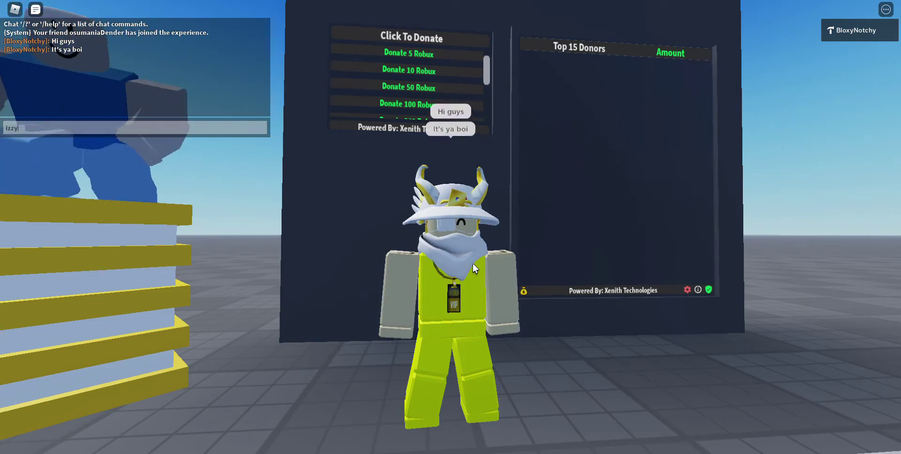
{"action": "type", "text": "izzycan"}
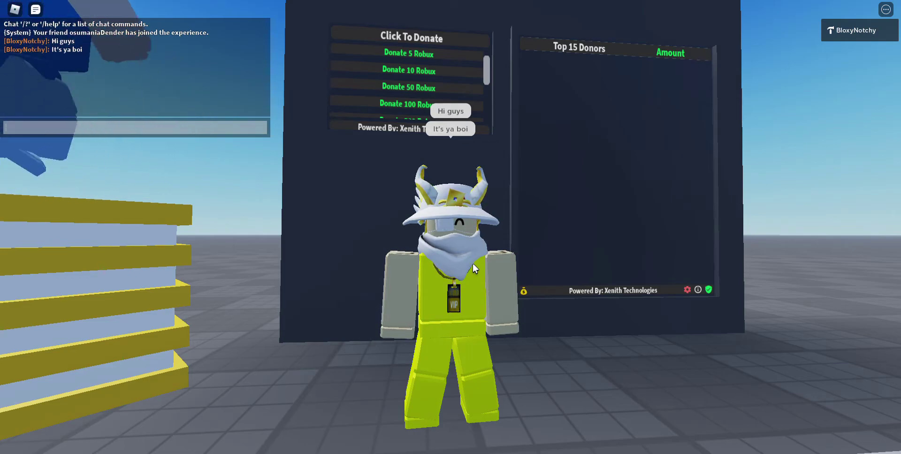
{"action": "type", "text": "In today"}
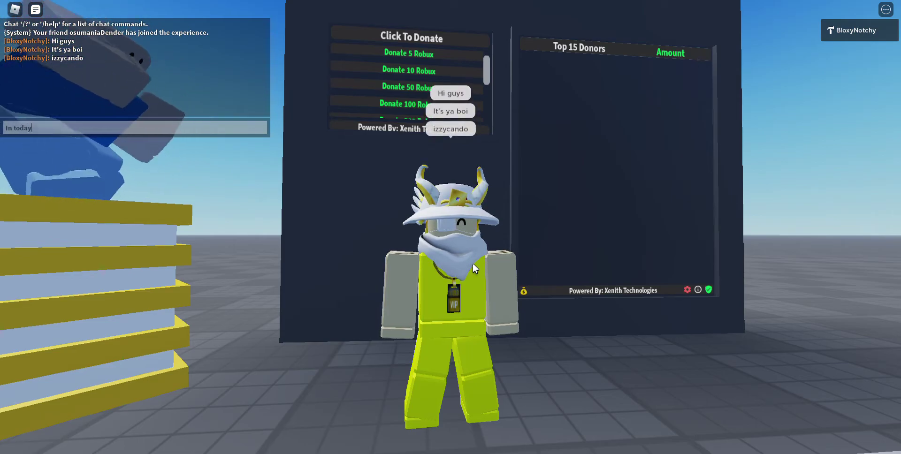
{"action": "type", "text": "'s"}
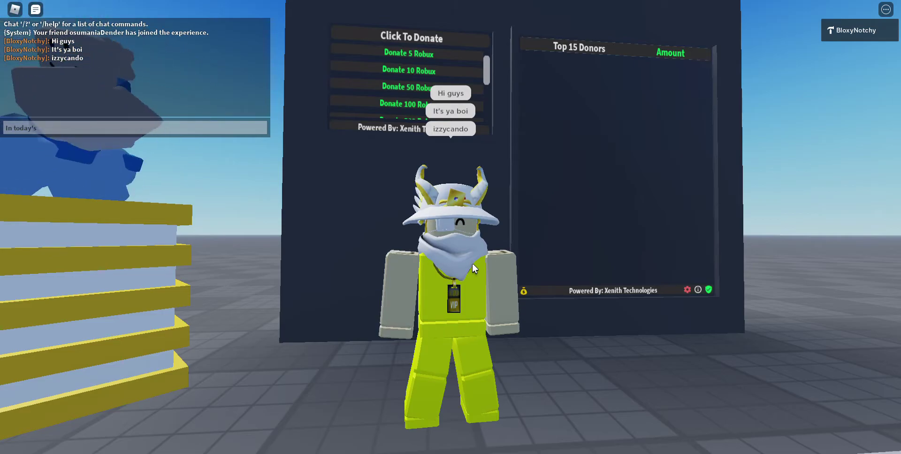
{"action": "key", "text": "Escape"}
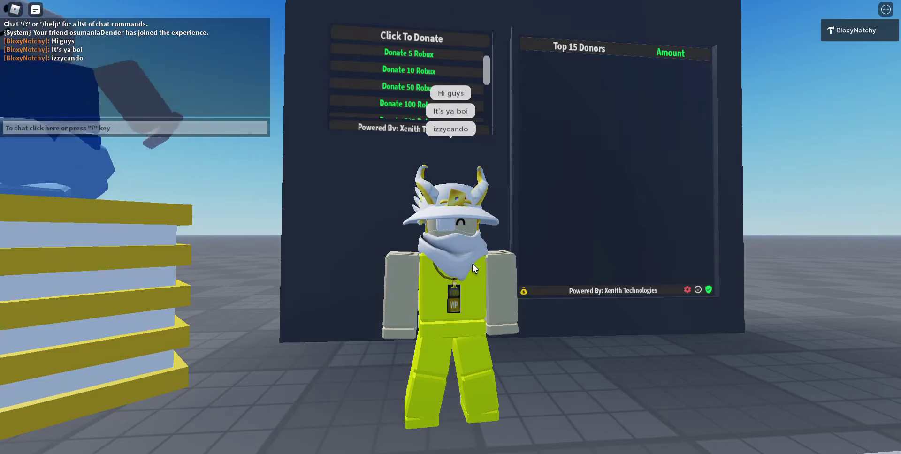
Step: Send 'In today's video' and draft 'I wanna show you my DONATE game', fixing typos
{"action": "key", "text": "slash"}
{"action": "type", "text": "I wanna s"}
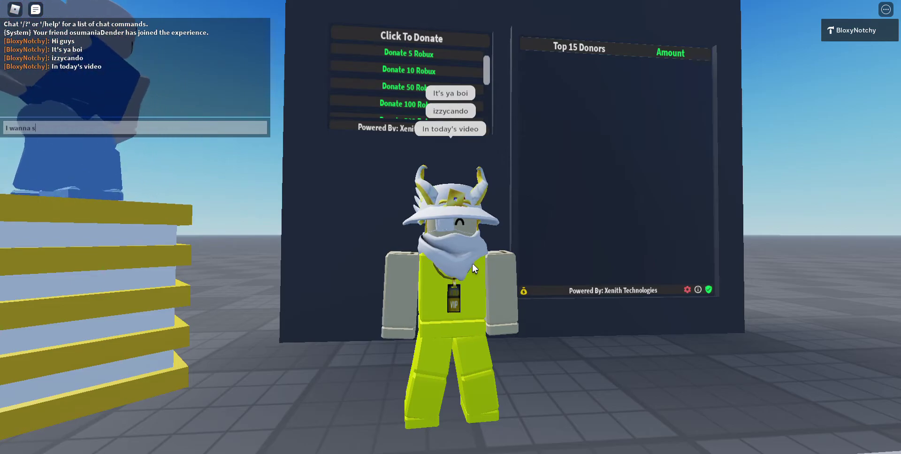
{"action": "type", "text": "how"}
{"action": "key", "text": "BackSpace"}
{"action": "type", "text": "u my"}
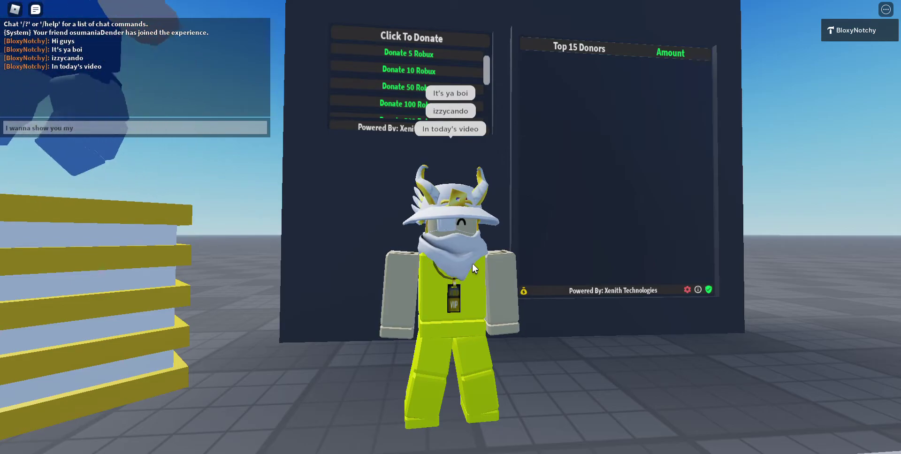
{"action": "type", "text": " DOANR"}
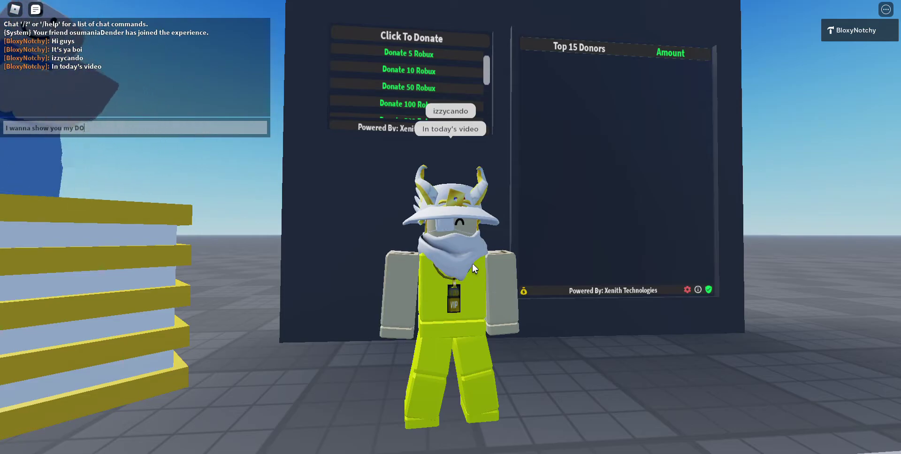
{"action": "key", "text": "BackSpace"}
{"action": "type", "text": "AR"}
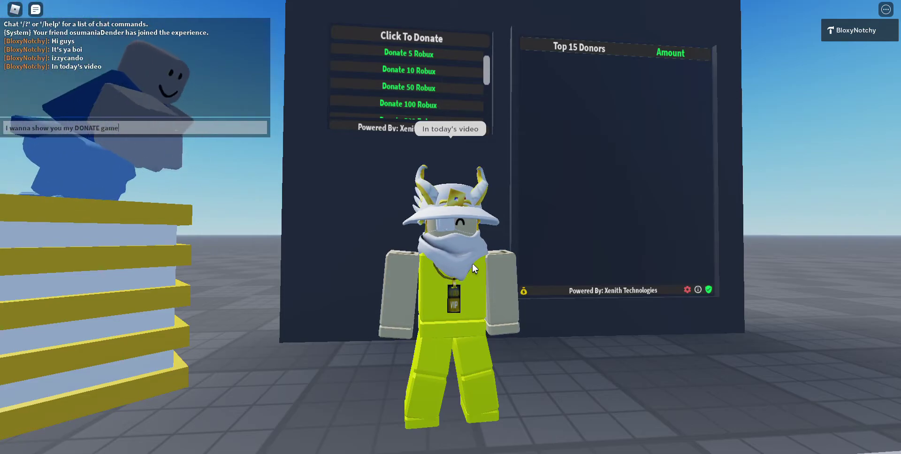
{"action": "type", "text": "ame"}
Step: Send the DONATE game line and the 'It took a long time' message
{"action": "key", "text": "Return"}
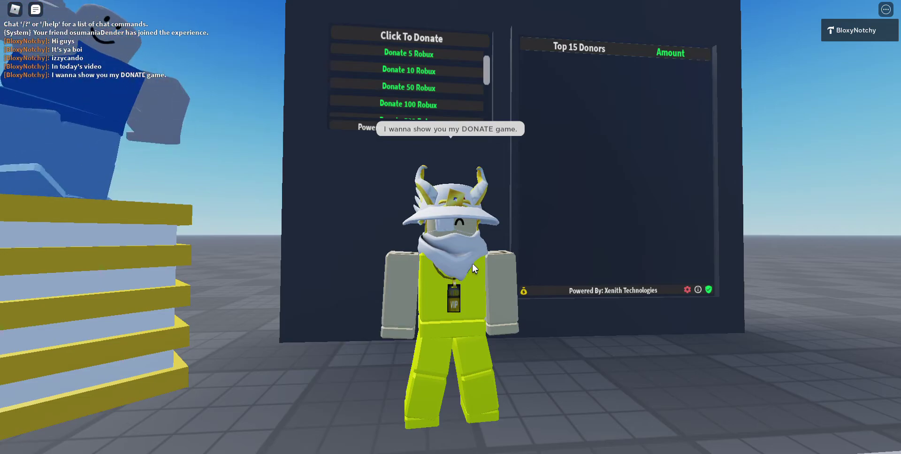
{"action": "key", "text": "slash"}
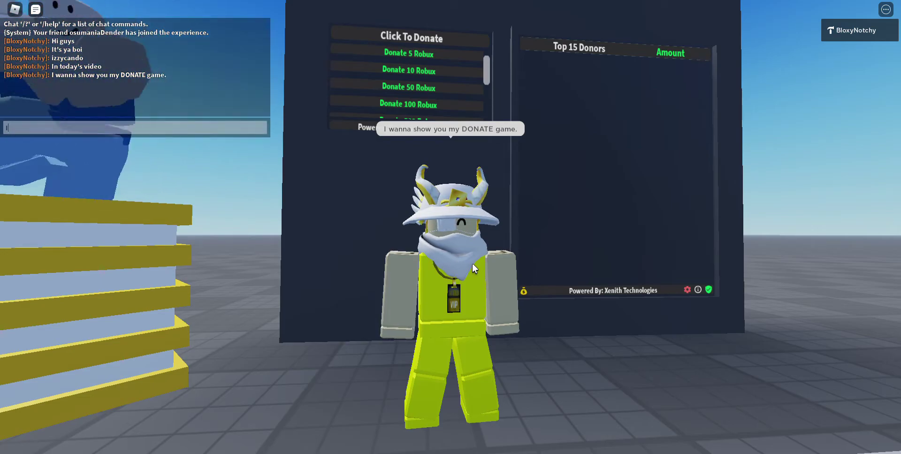
{"action": "type", "text": "It took a long ti"}
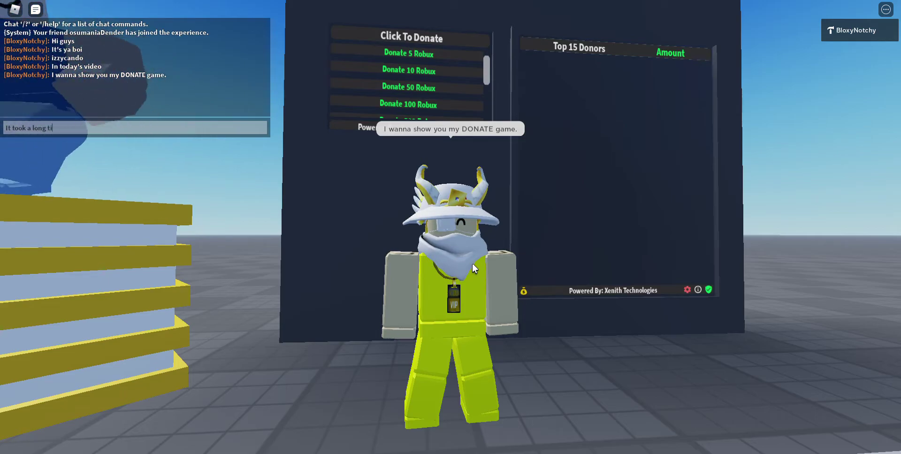
{"action": "key", "text": "Escape"}
{"action": "key", "text": "a"}
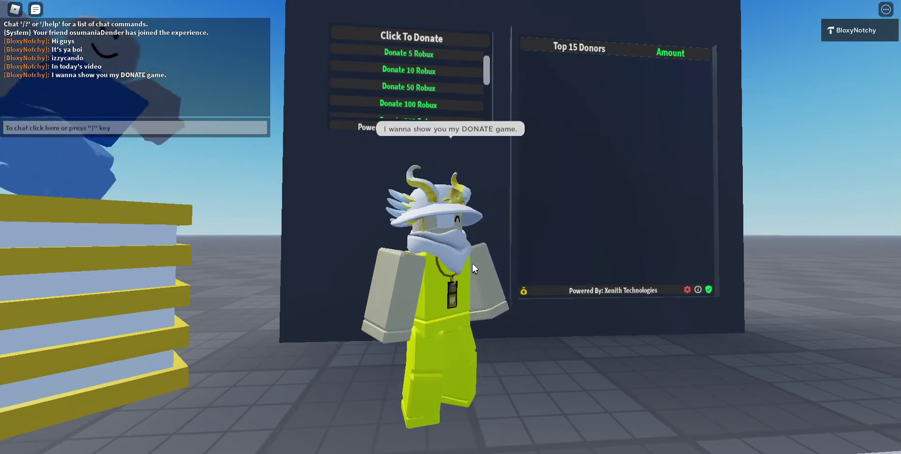
{"action": "key", "text": "Return"}
Step: Send 'Donate some', 'That's it' and 'Oh wait' to chat
{"action": "key", "text": "slash"}
{"action": "type", "text": "Do"}
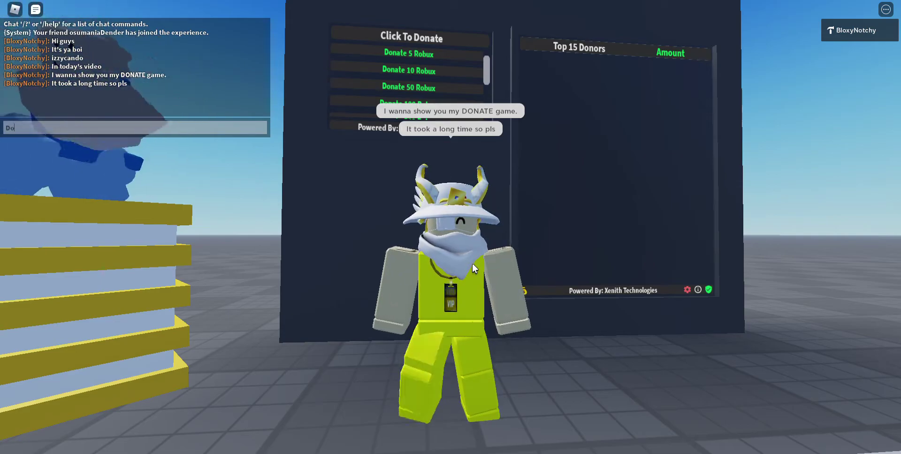
{"action": "key", "text": "Escape"}
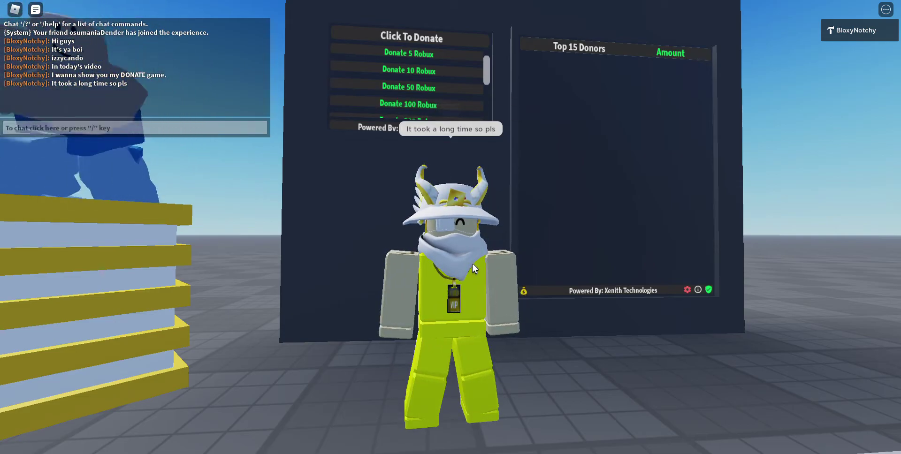
{"action": "key", "text": "slash"}
{"action": "type", "text": "Donate some"}
{"action": "key", "text": "Return"}
{"action": "key", "text": "slash"}
{"action": "type", "text": "An"}
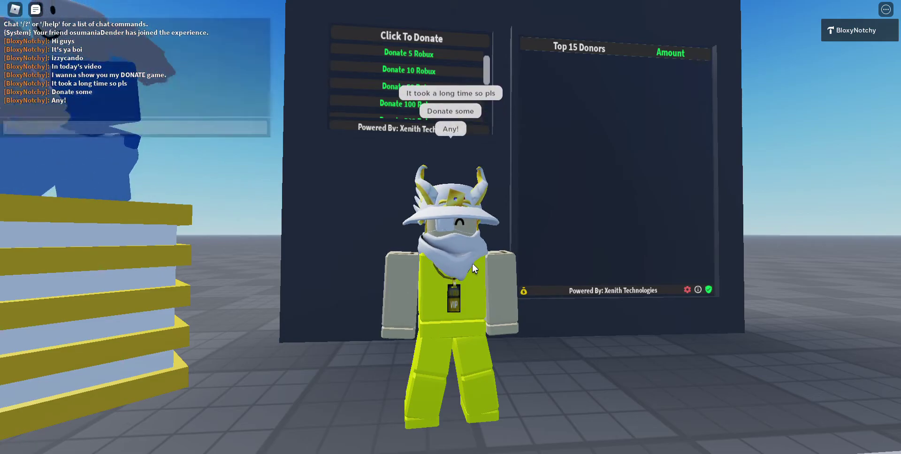
{"action": "type", "text": "That's"}
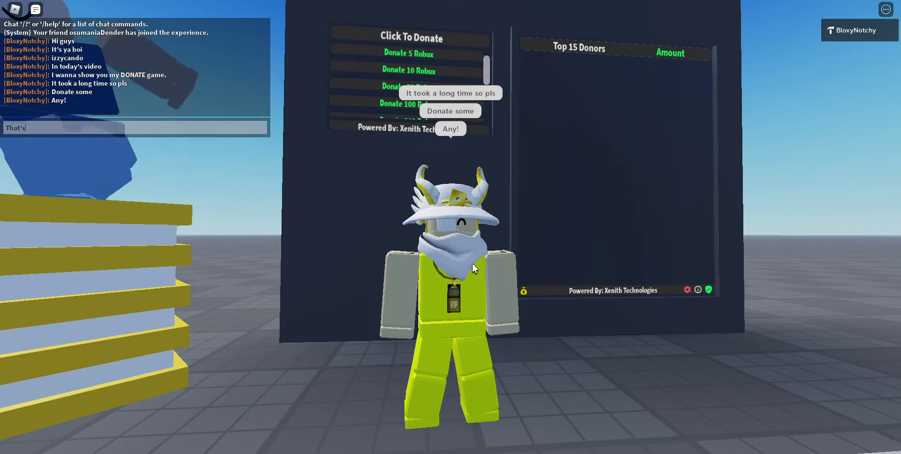
{"action": "type", "text": " i"}
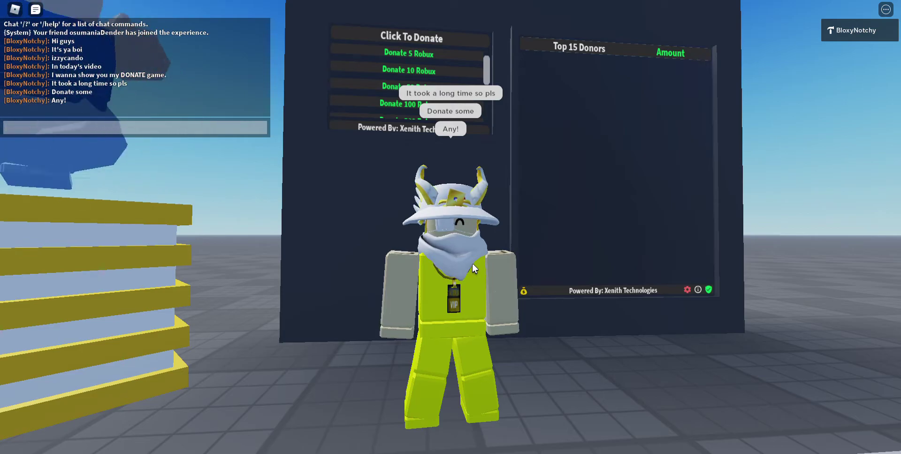
{"action": "key", "text": "Return"}
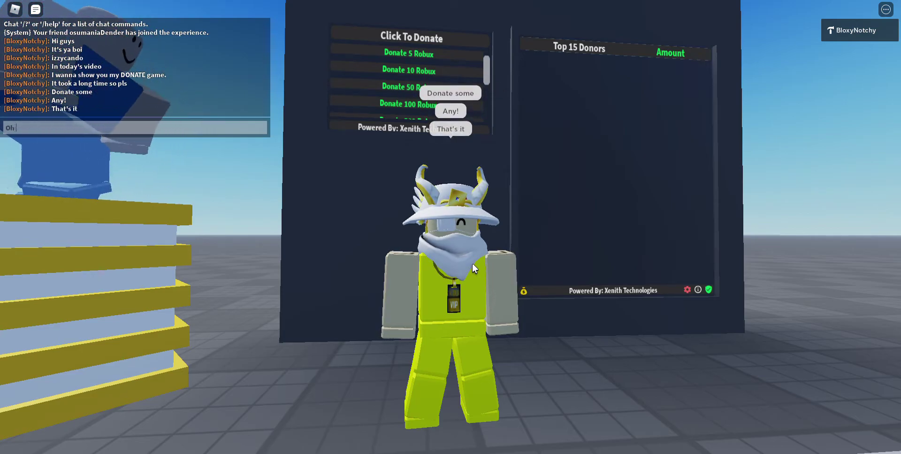
{"action": "type", "text": "Oh wait"}
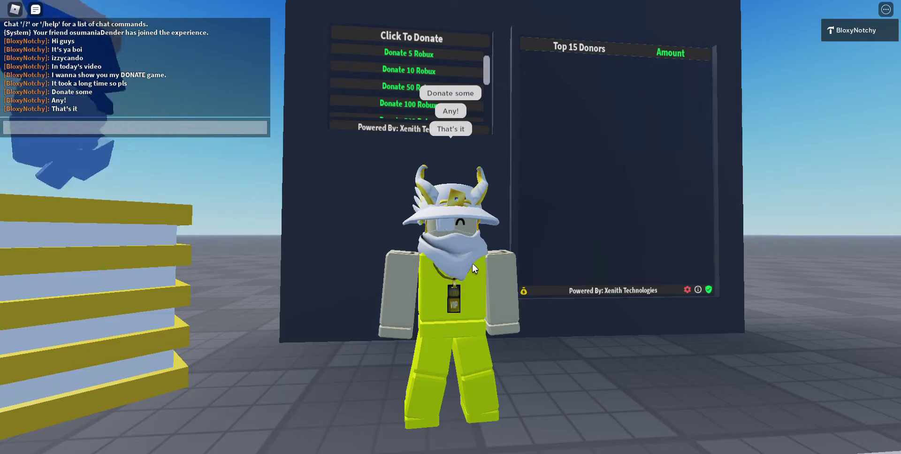
{"action": "key", "text": "Return"}
{"action": "type", "text": "Acutlla"}
Step: Correct the draft's typos and send 'Actually' to chat
{"action": "key", "text": "BackSpace"}
{"action": "key", "text": "BackSpace"}
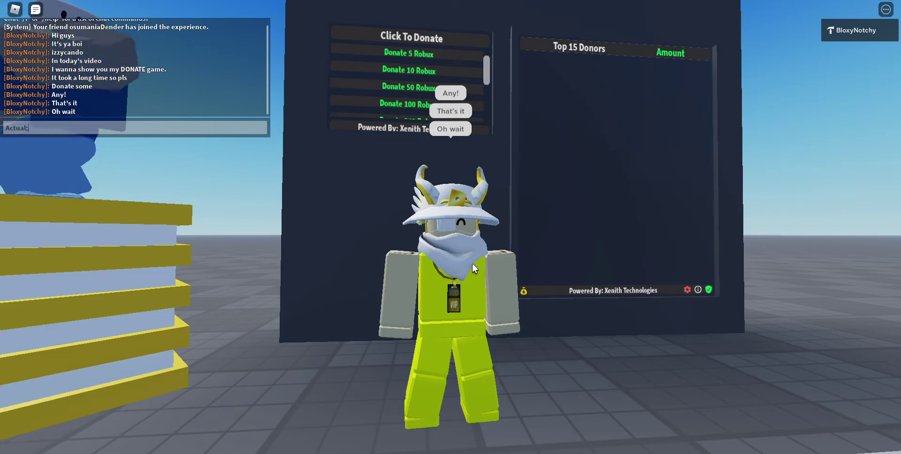
{"action": "key", "text": "BackSpace"}
{"action": "type", "text": "k"}
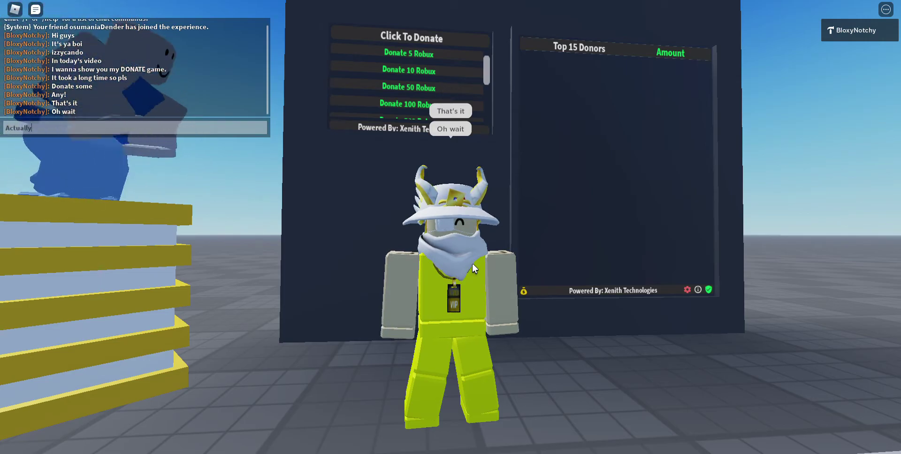
{"action": "type", "text": "ly"}
{"action": "key", "text": "Return"}
Step: Type 'Pls subscribe because I'm trying to reach 70 subs!', correcting the misspellings
{"action": "key", "text": "slash"}
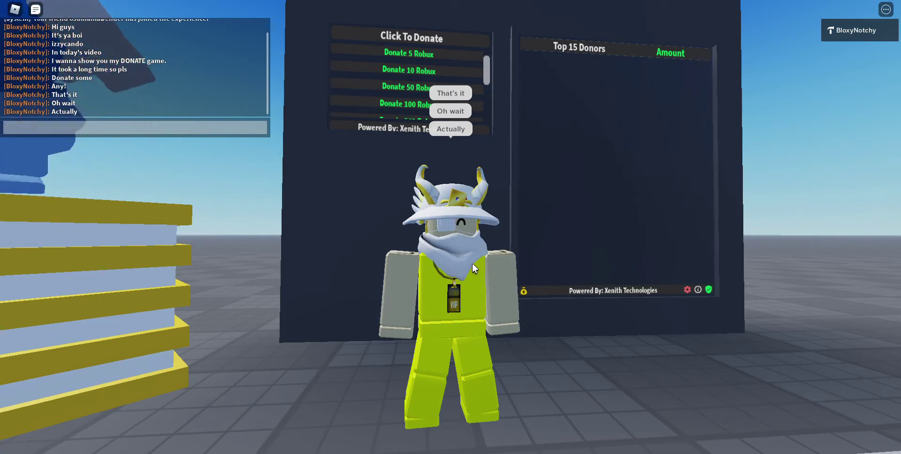
{"action": "type", "text": "Pls su"}
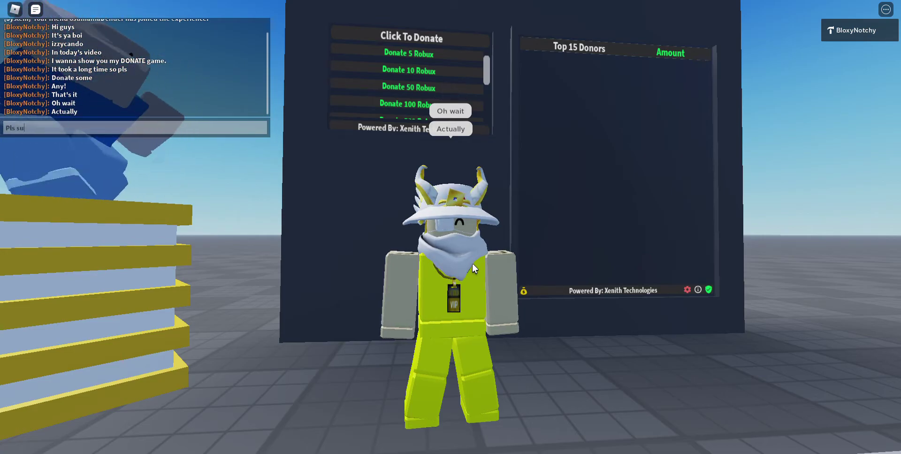
{"action": "type", "text": " icric"}
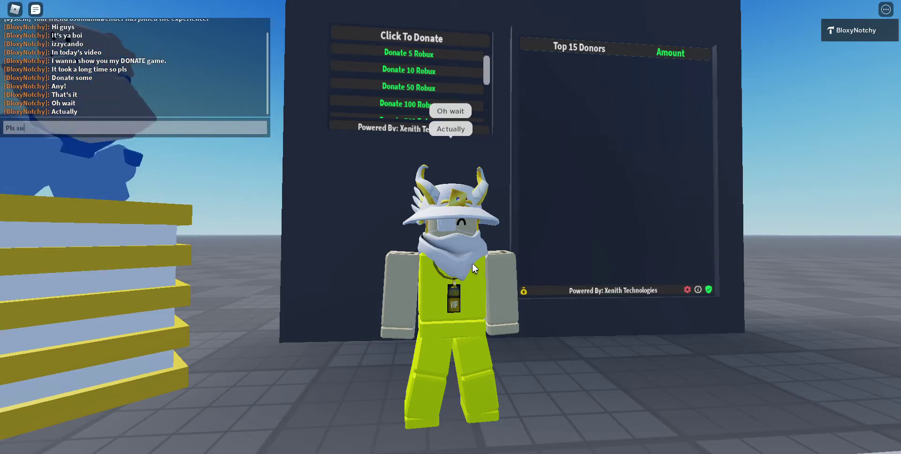
{"action": "key", "text": "BackSpace"}
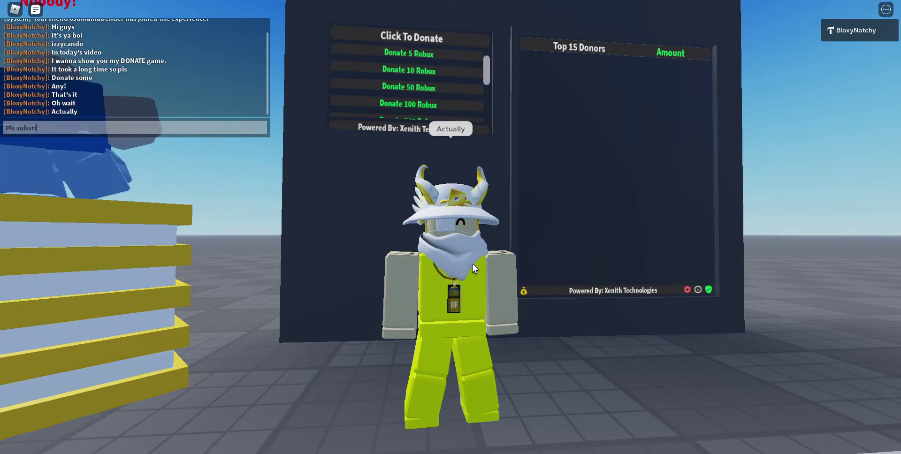
{"action": "key", "text": "BackSpace"}
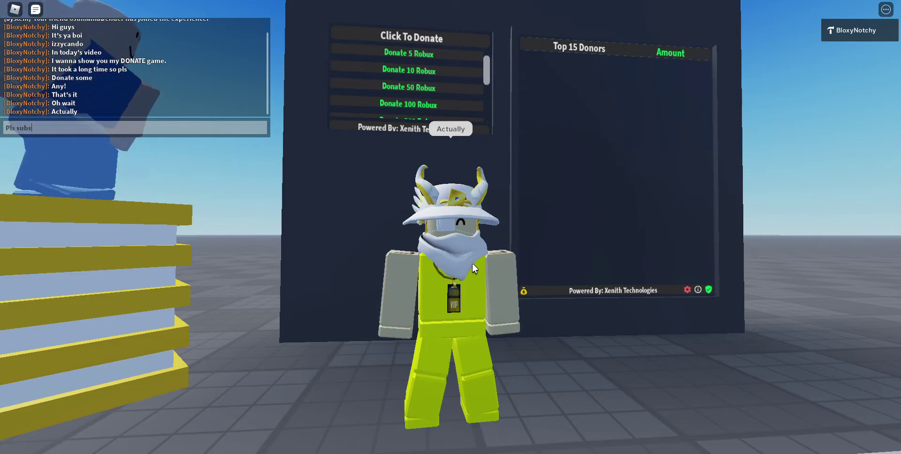
{"action": "type", "text": "cribe"}
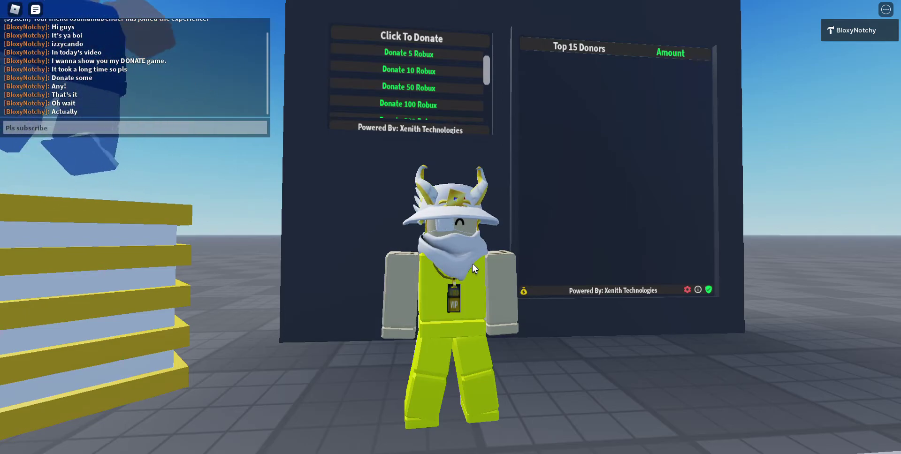
{"action": "type", "text": " b"}
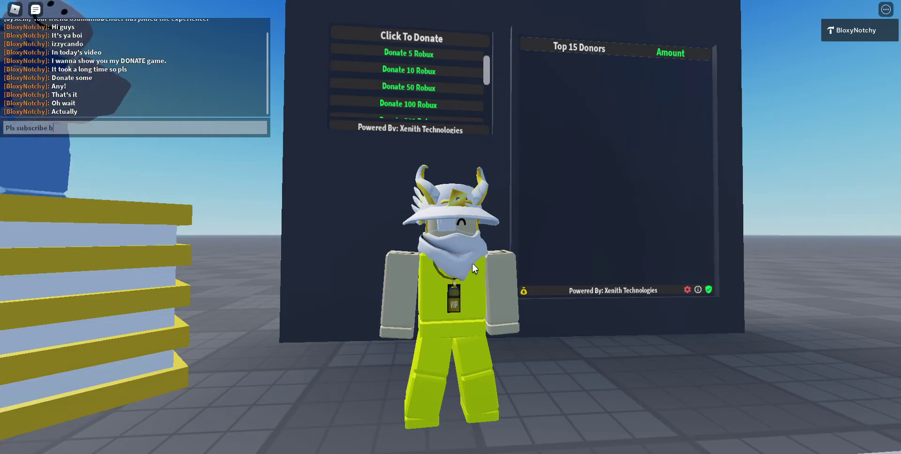
{"action": "type", "text": "ecause I'm tryig"}
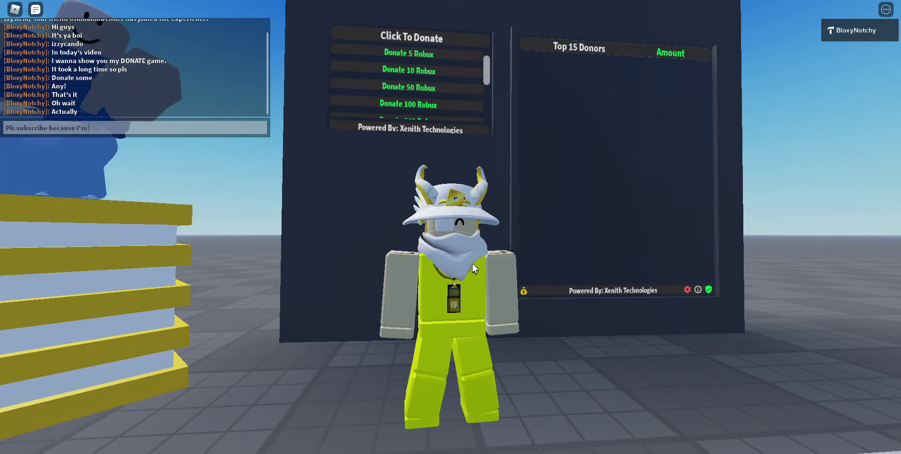
{"action": "key", "text": "BackSpace"}
{"action": "type", "text": "tryi"}
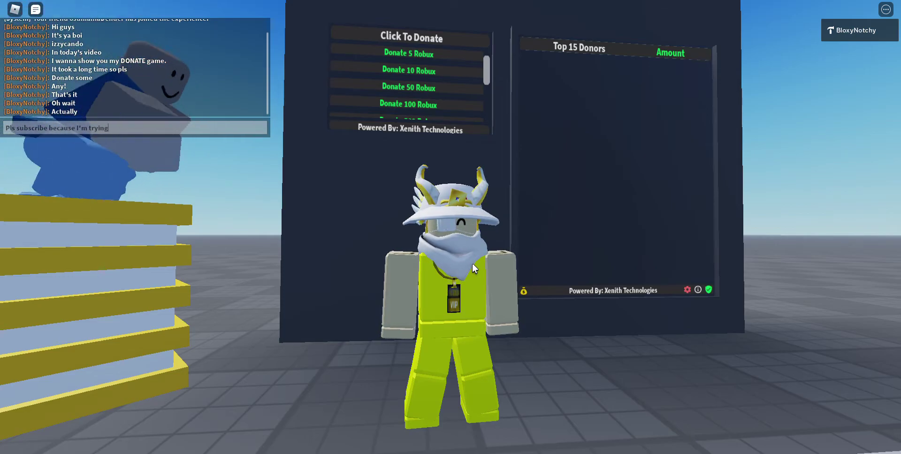
{"action": "type", "text": "ng to reach 70 subs"}
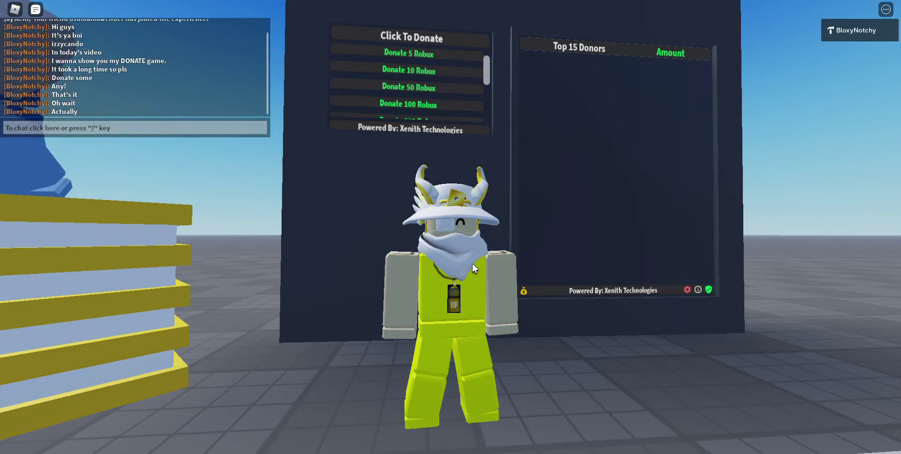
Step: Send the subscribe plea, 'I'd really appreciate', 'And with that out of the way' and 'peace!'
{"action": "key", "text": "slash"}
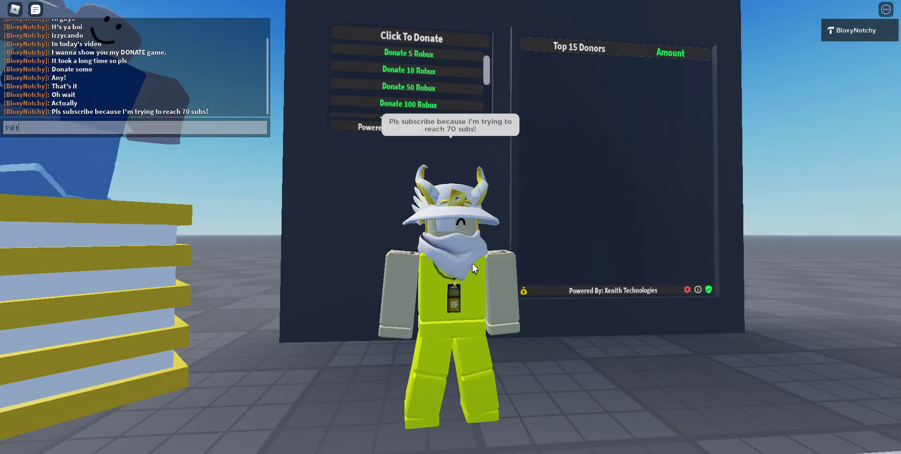
{"action": "type", "text": "I'd really"}
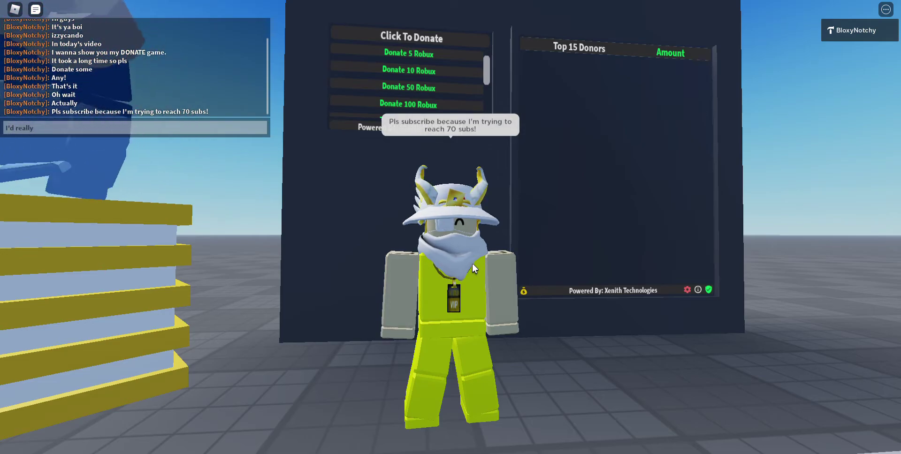
{"action": "type", "text": " apprec"}
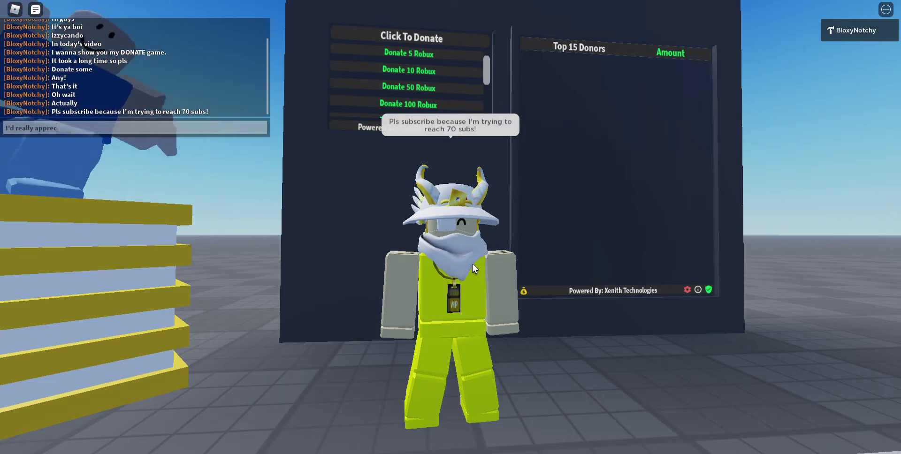
{"action": "type", "text": "iate"}
{"action": "key", "text": "Return"}
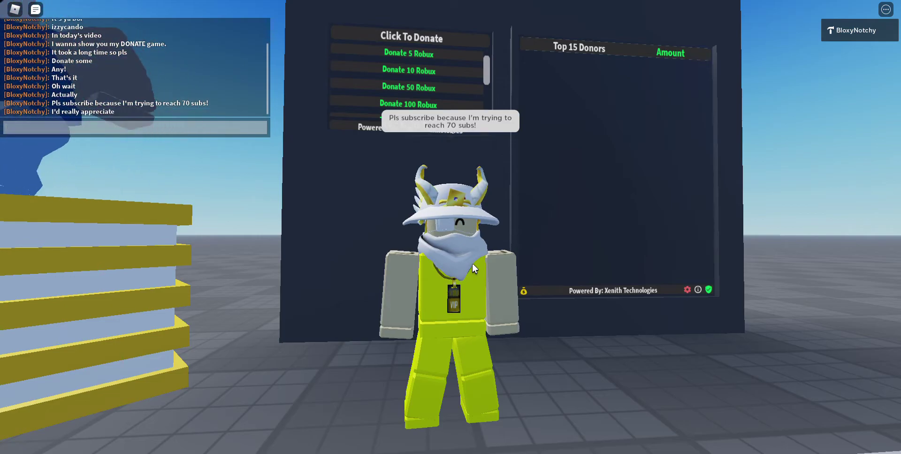
{"action": "key", "text": "slash"}
{"action": "type", "text": "And with that"}
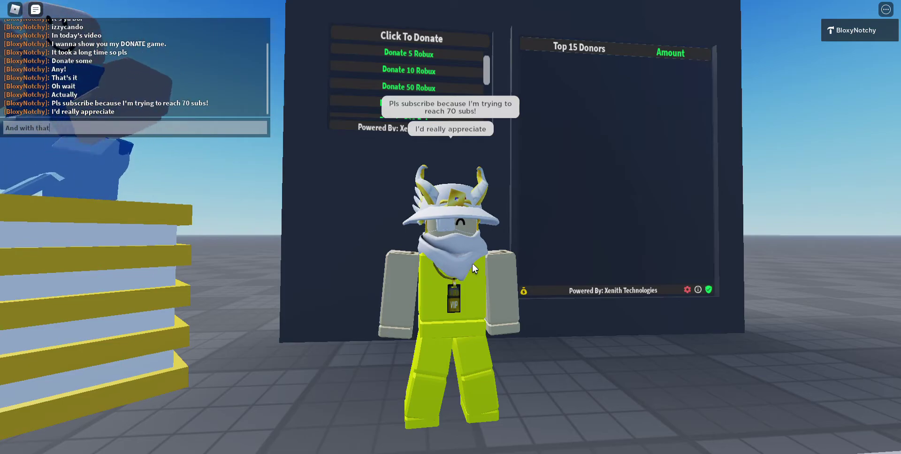
{"action": "type", "text": " out of thw"}
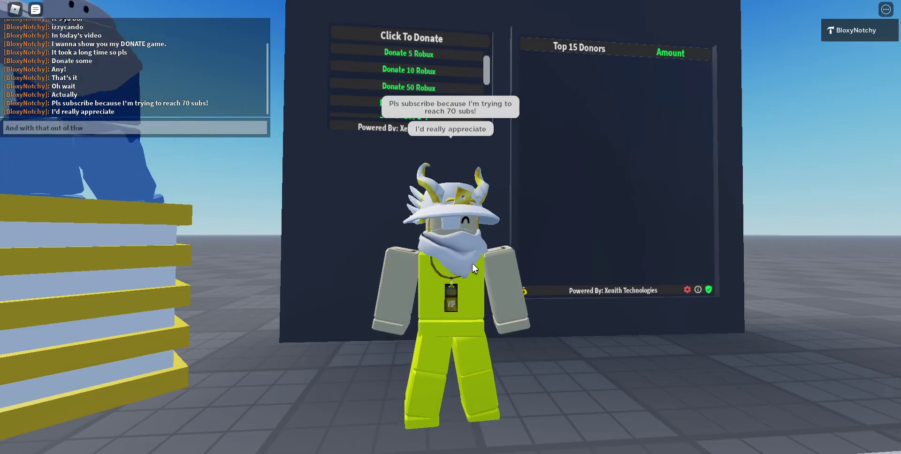
{"action": "left_click", "coordinate": [473, 267]}
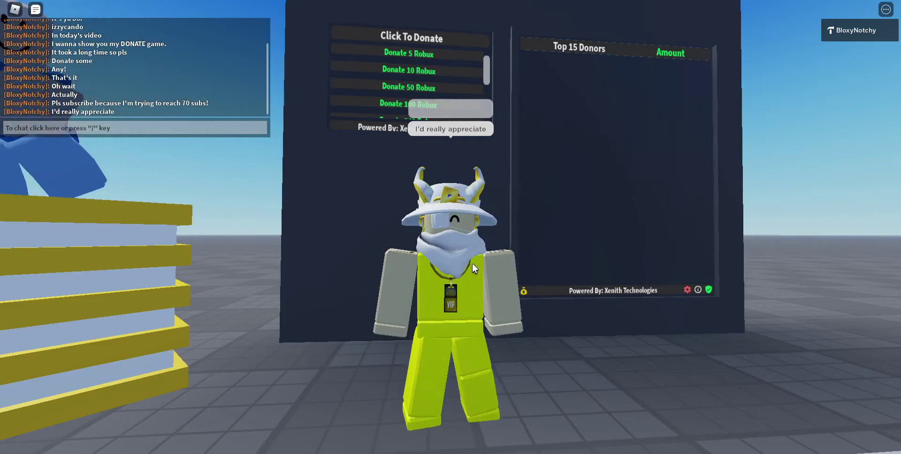
{"action": "type", "text": "peac"}
{"action": "key", "text": "slash"}
{"action": "type", "text": "peace!"}
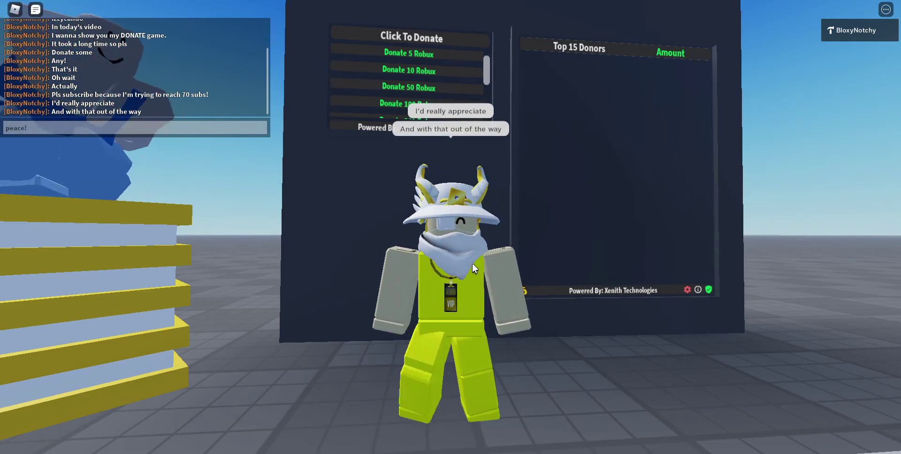
{"action": "key", "text": "Return"}
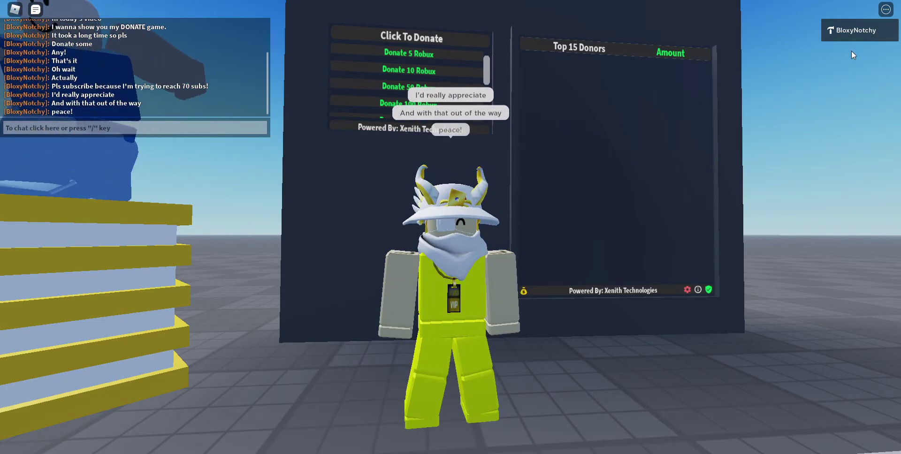